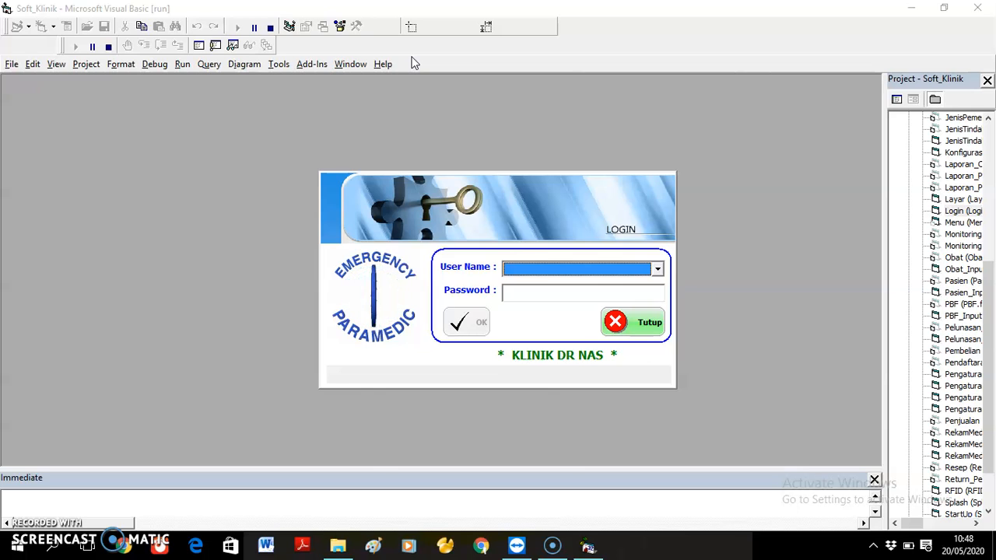
Log in to the clinic system with the Super Admin user and enter the account password.
{"action": "key", "text": "Down"}
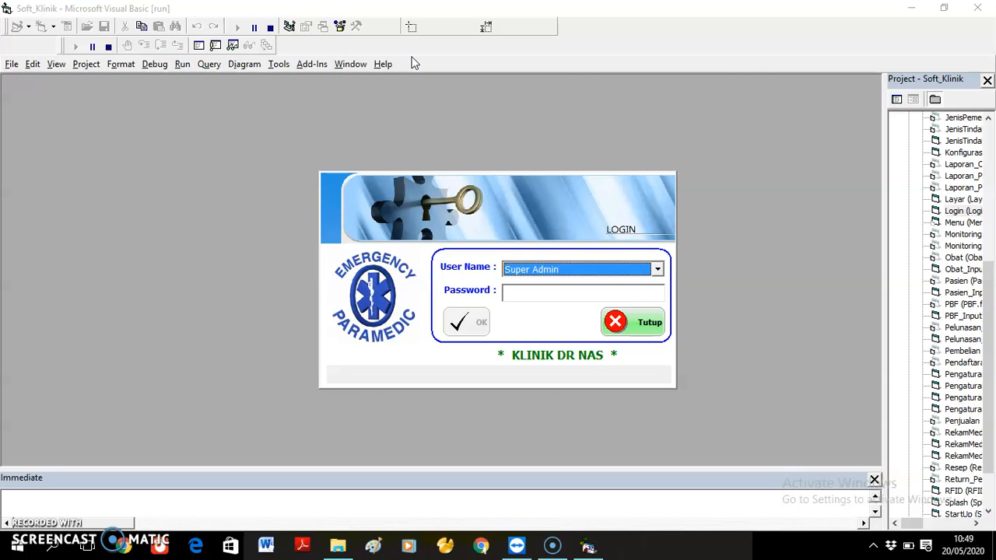
{"action": "key", "text": "Tab"}
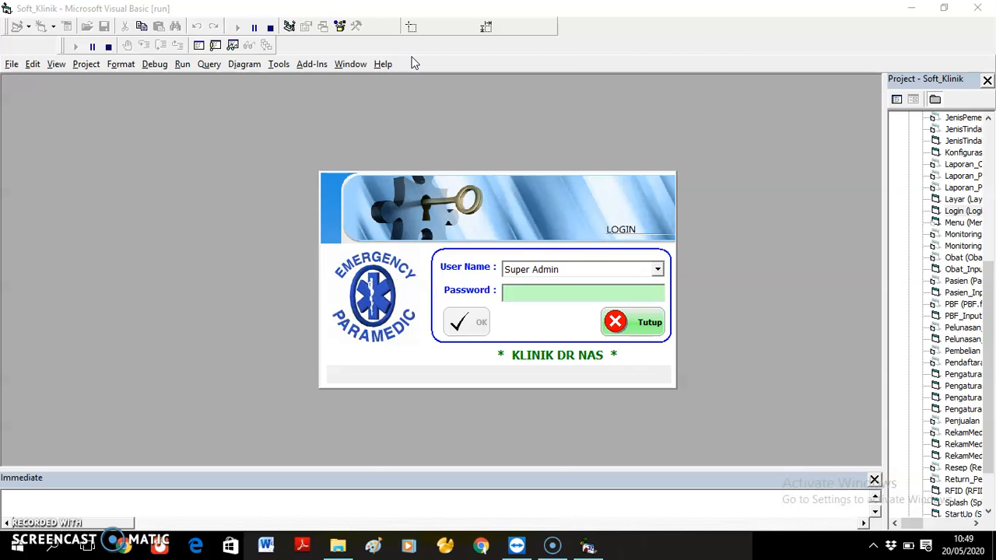
{"action": "type", "text": "a"}
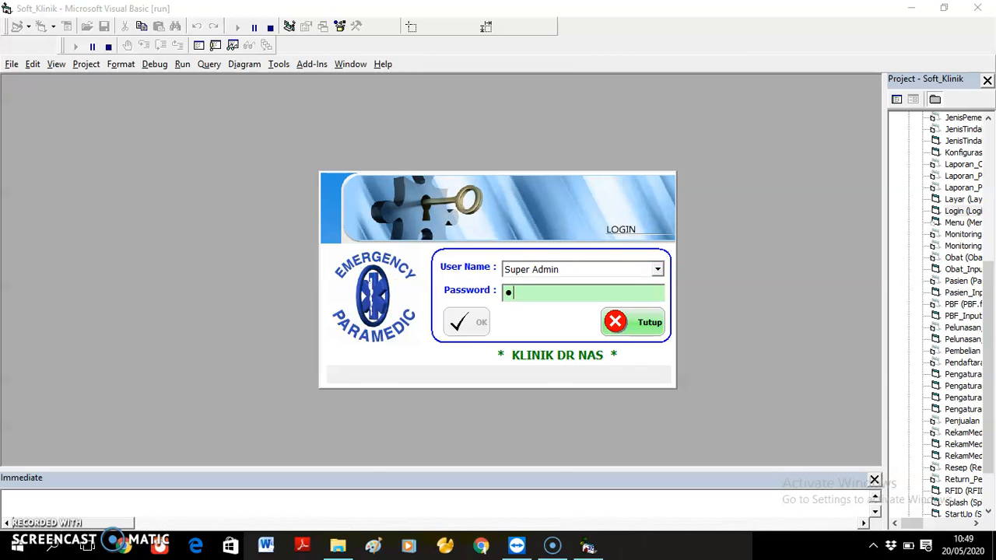
{"action": "key", "text": "Tab"}
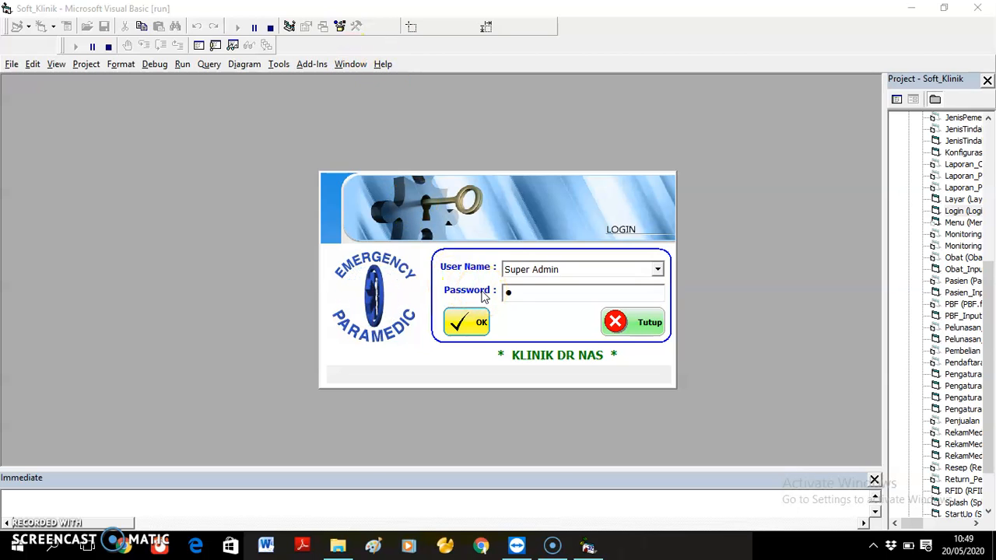
{"action": "key", "text": "Return"}
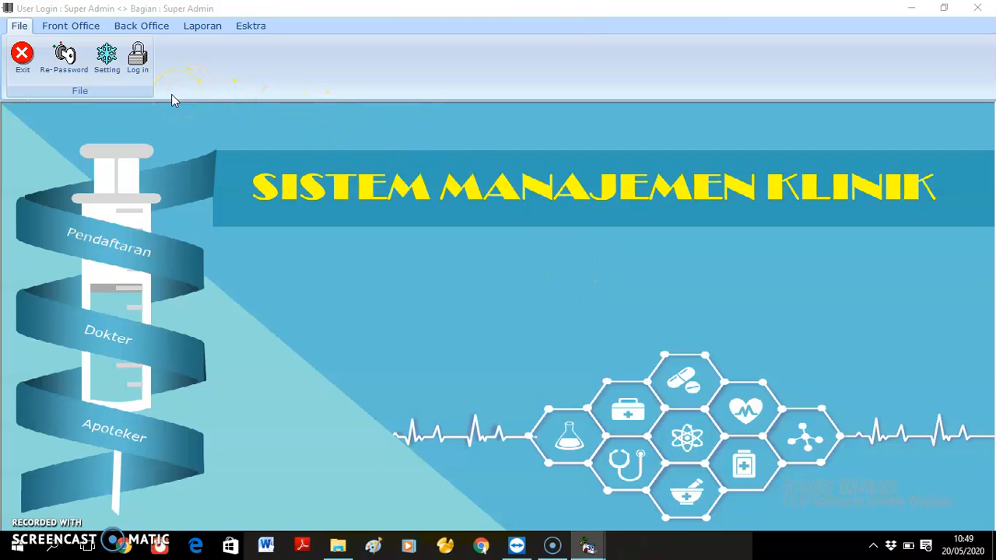
Call up the application's exit confirmation and decline closing.
{"action": "left_click", "coordinate": [19, 30]}
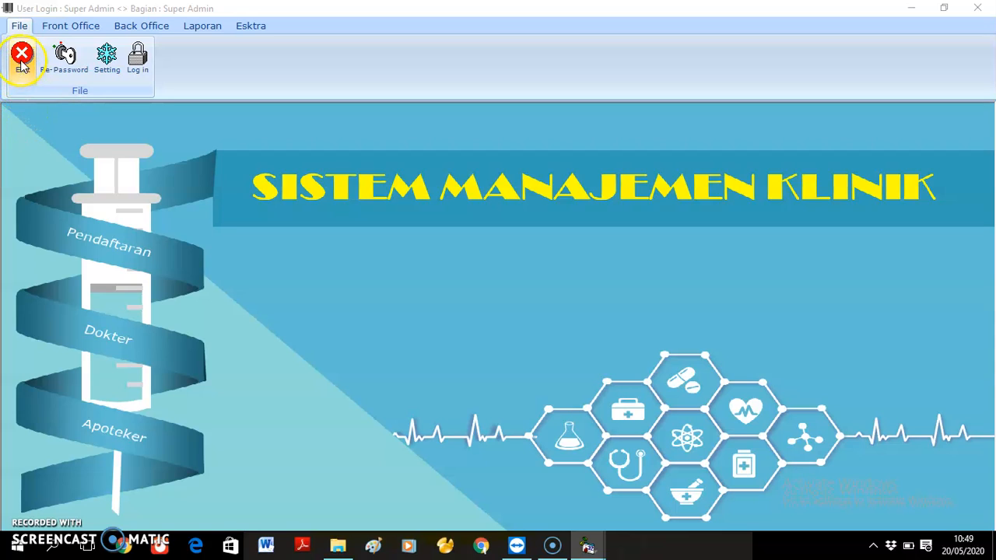
{"action": "left_click", "coordinate": [21, 68]}
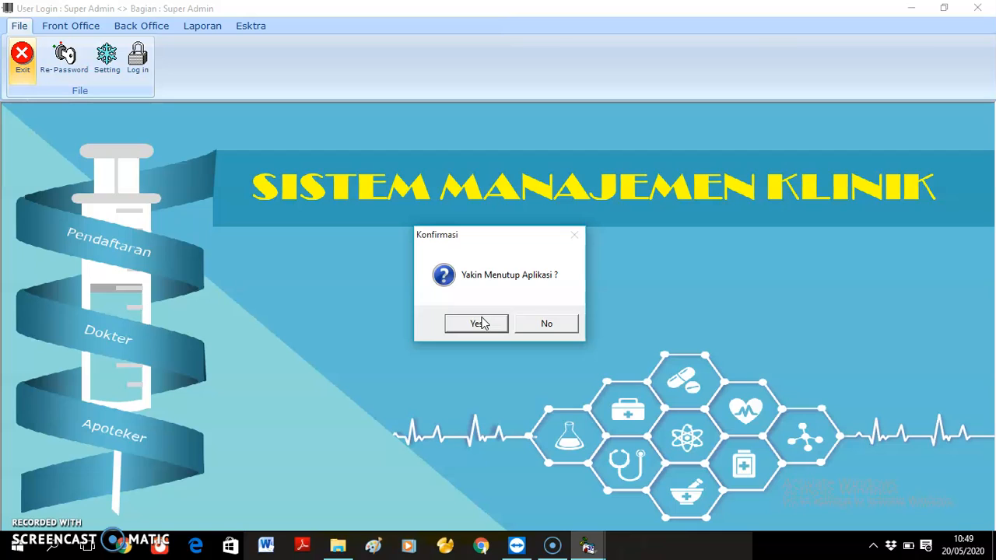
{"action": "left_click", "coordinate": [550, 326]}
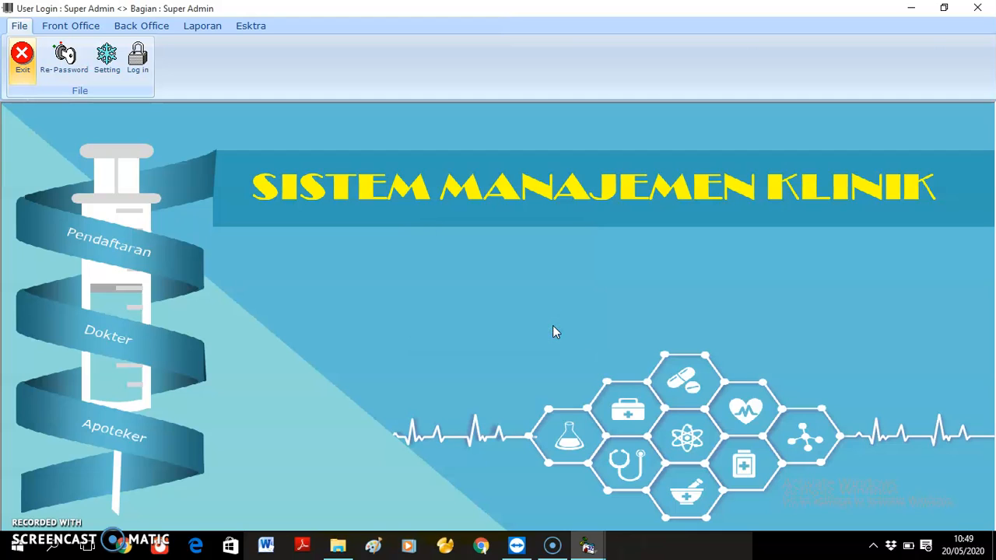
Open the password change form and enter Super admin as the user name.
{"action": "left_click", "coordinate": [65, 76]}
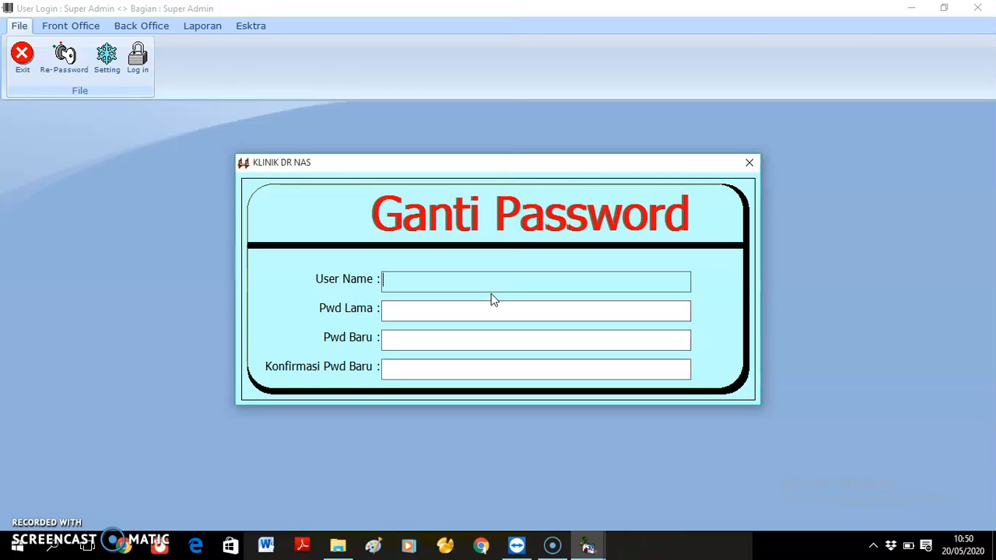
{"action": "type", "text": "Super admin"}
{"action": "key", "text": "Return"}
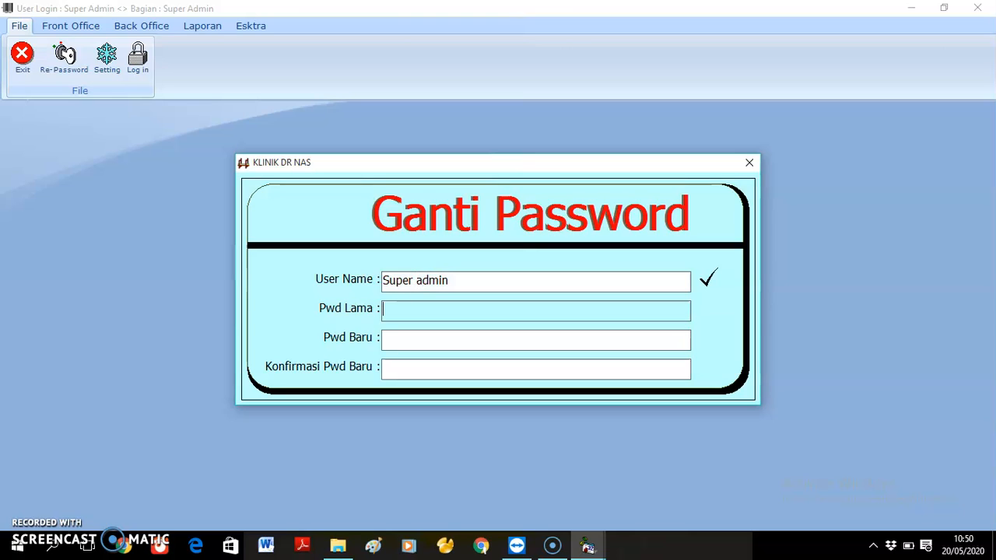
Try an unregistered password as the old password and dismiss the message.
{"action": "type", "text": "********"}
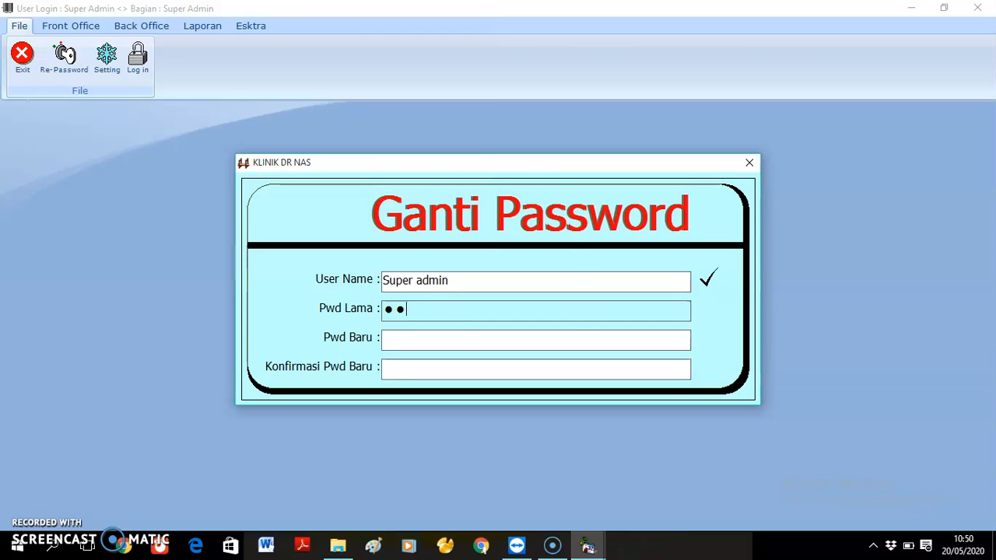
{"action": "key", "text": "Return"}
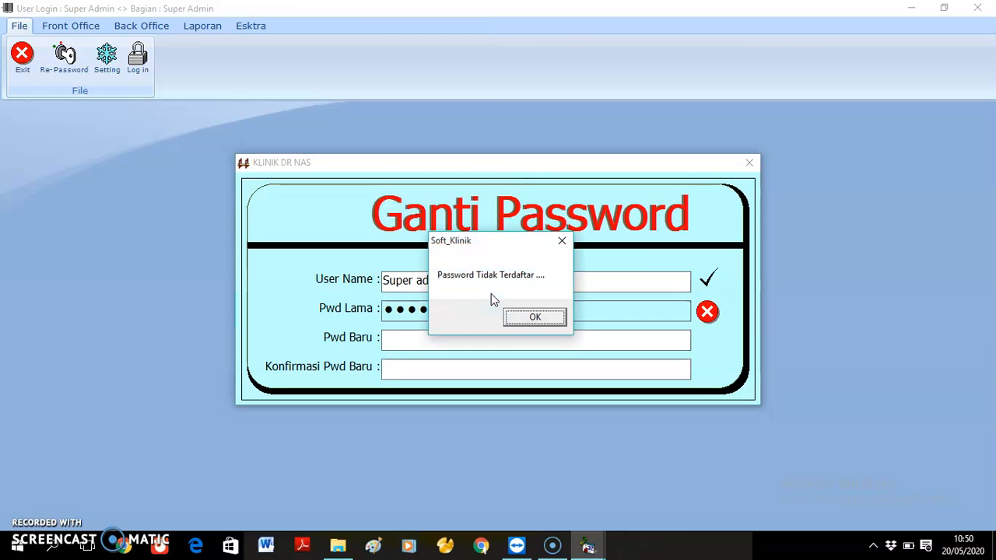
{"action": "left_click", "coordinate": [526, 318]}
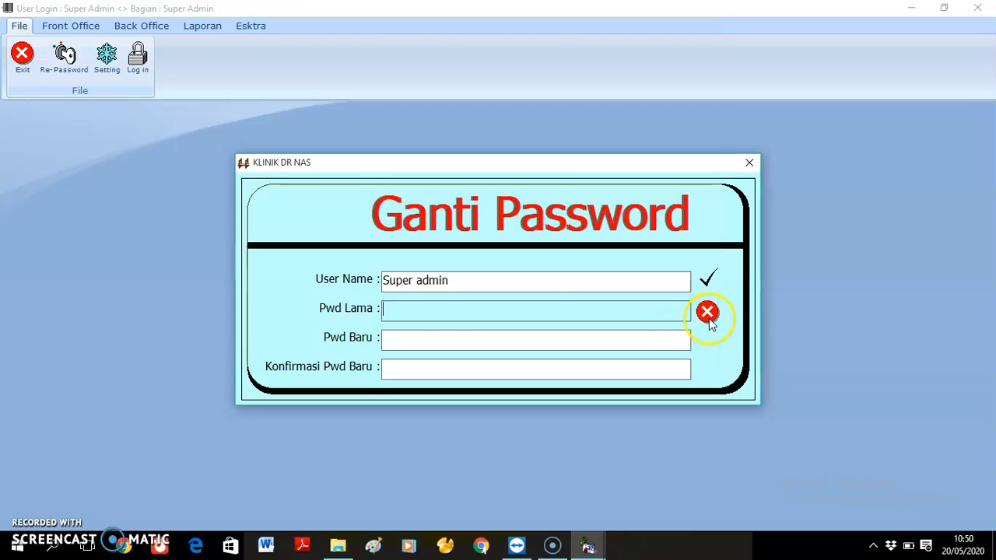
Enter the old password, the new password and its confirmation, accept the password change and close the form.
{"action": "left_click", "coordinate": [433, 310]}
{"action": "type", "text": "*"}
{"action": "key", "text": "Return"}
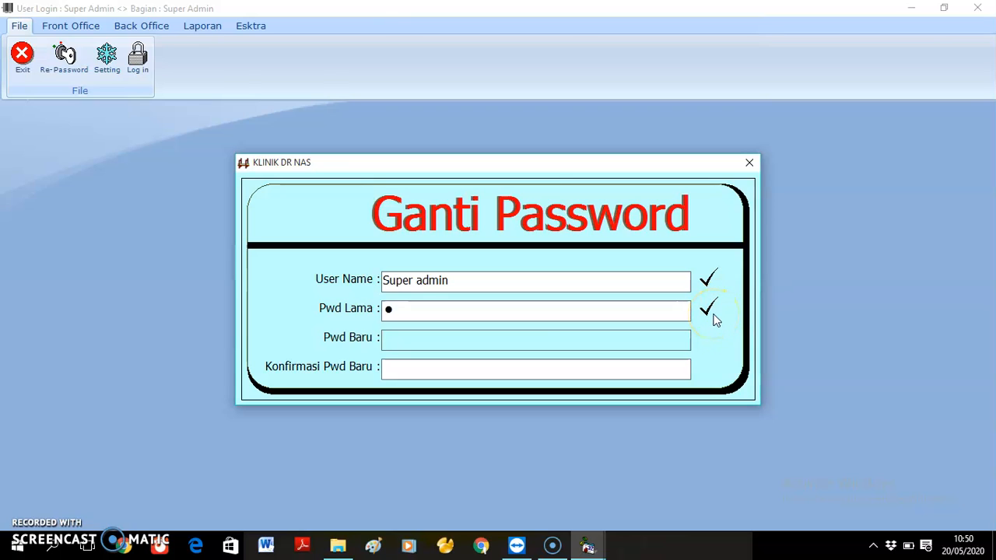
{"action": "type", "text": "*"}
{"action": "key", "text": "Return"}
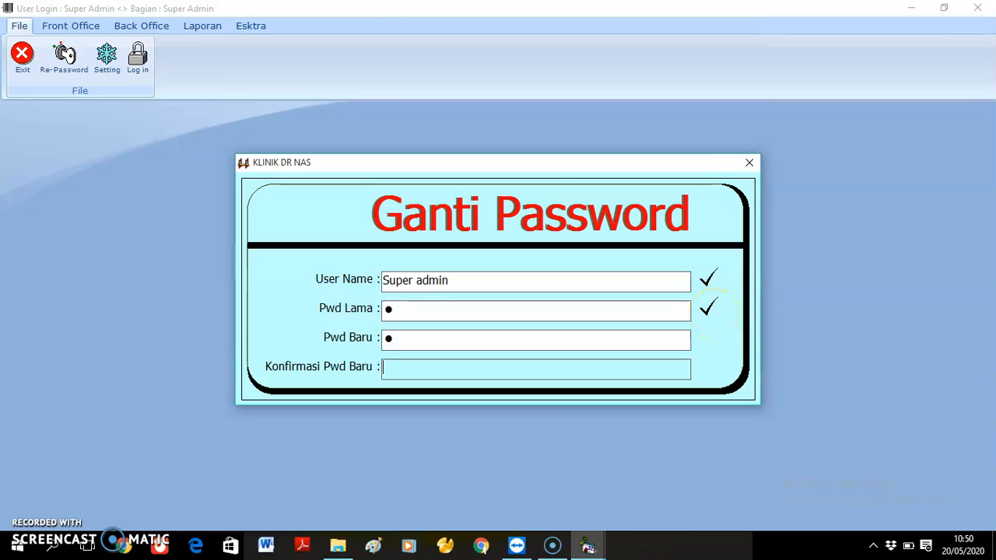
{"action": "type", "text": "*"}
{"action": "key", "text": "Return"}
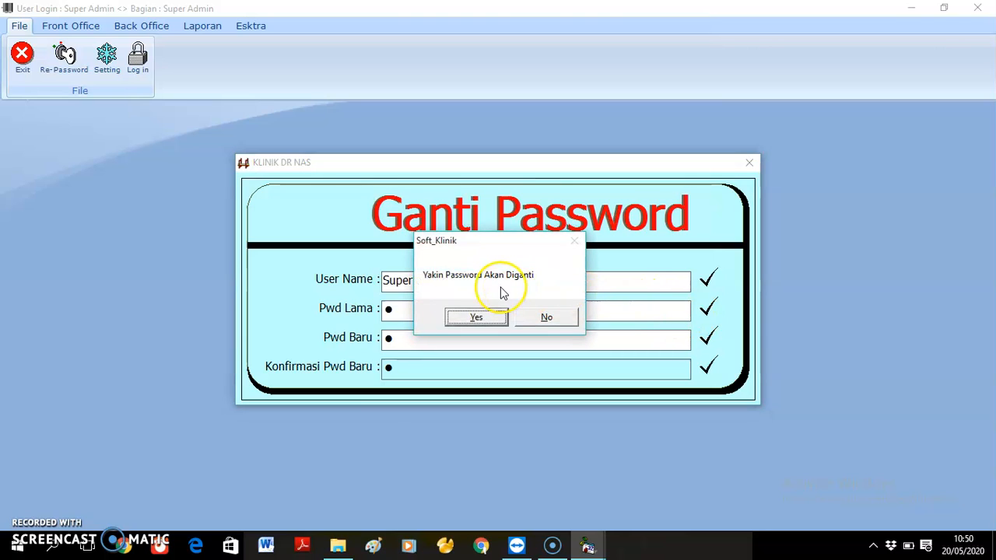
{"action": "key", "text": "Return"}
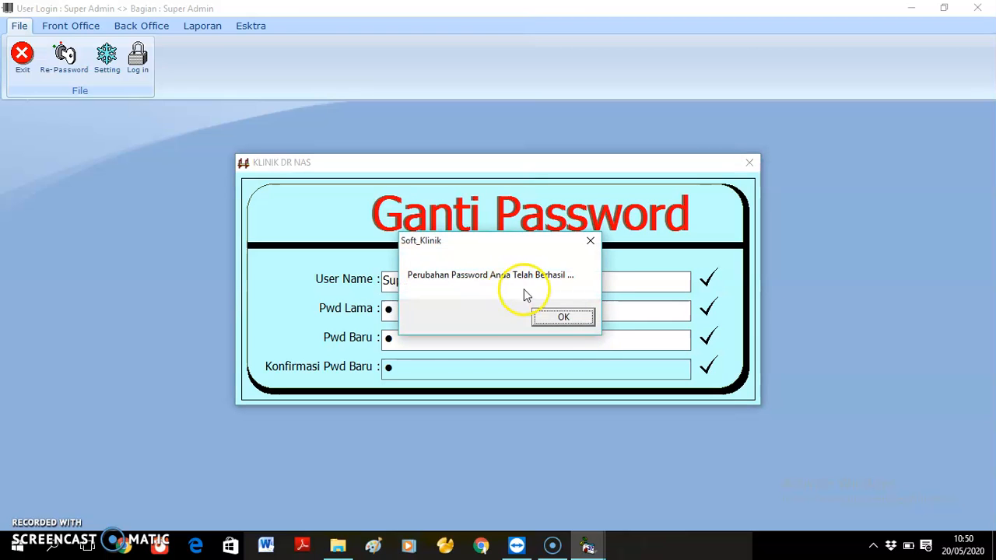
{"action": "left_click", "coordinate": [552, 316]}
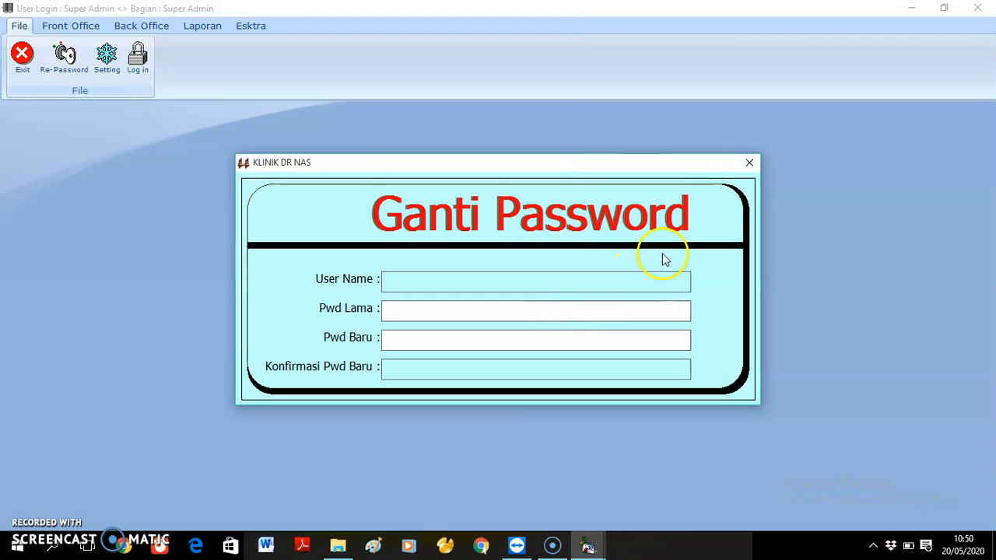
{"action": "left_click", "coordinate": [749, 162]}
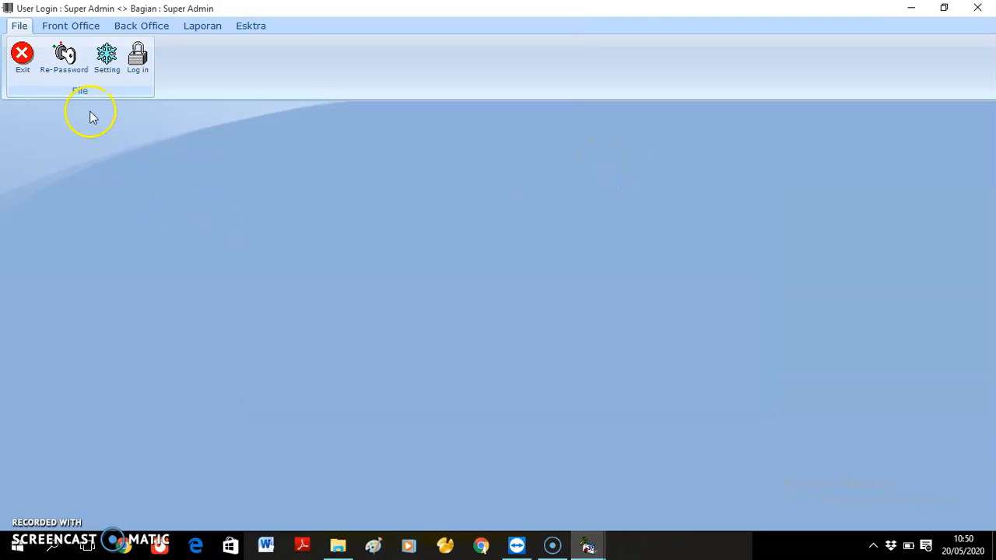
Examine the clinic name, address and RFID choices in the clinic settings, keep RFID on Ya and close the form.
{"action": "left_click", "coordinate": [109, 62]}
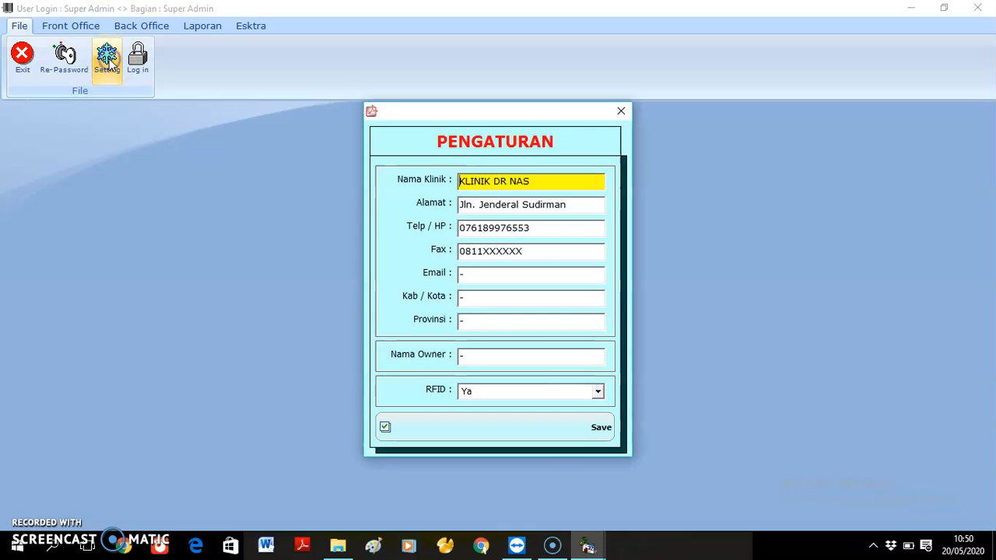
{"action": "left_click", "coordinate": [585, 177]}
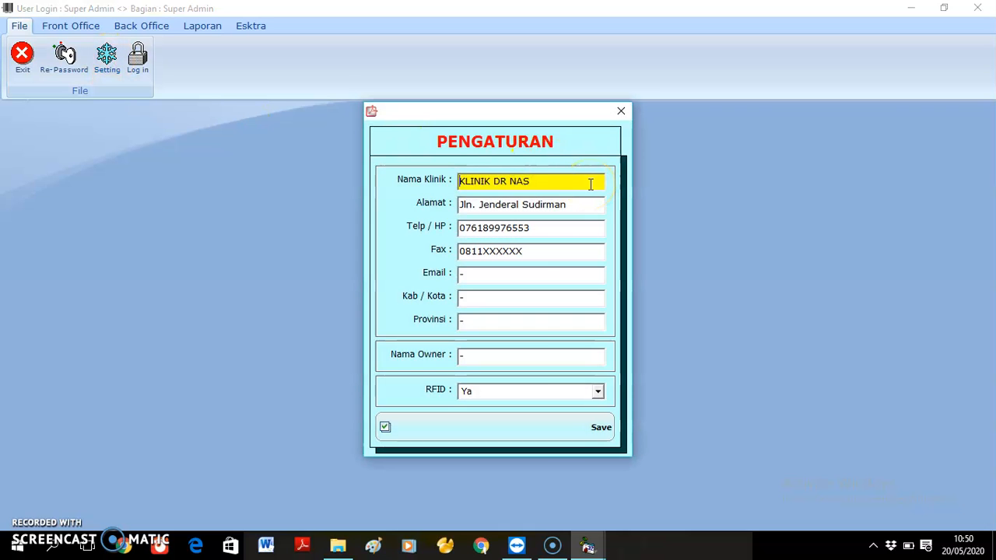
{"action": "left_click_drag", "start_coordinate": [565, 184], "coordinate": [417, 184]}
{"action": "left_click_drag", "start_coordinate": [567, 206], "coordinate": [351, 212]}
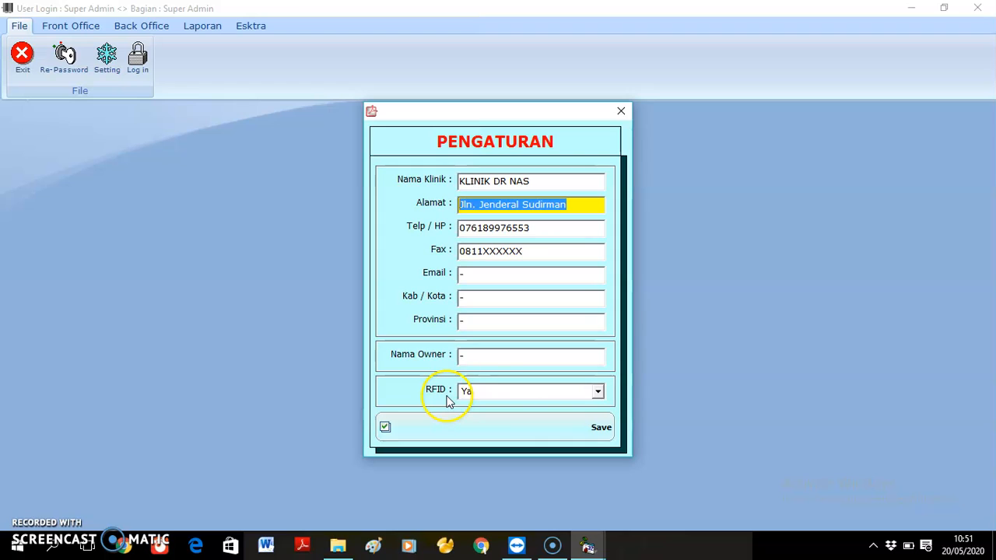
{"action": "left_click", "coordinate": [597, 394]}
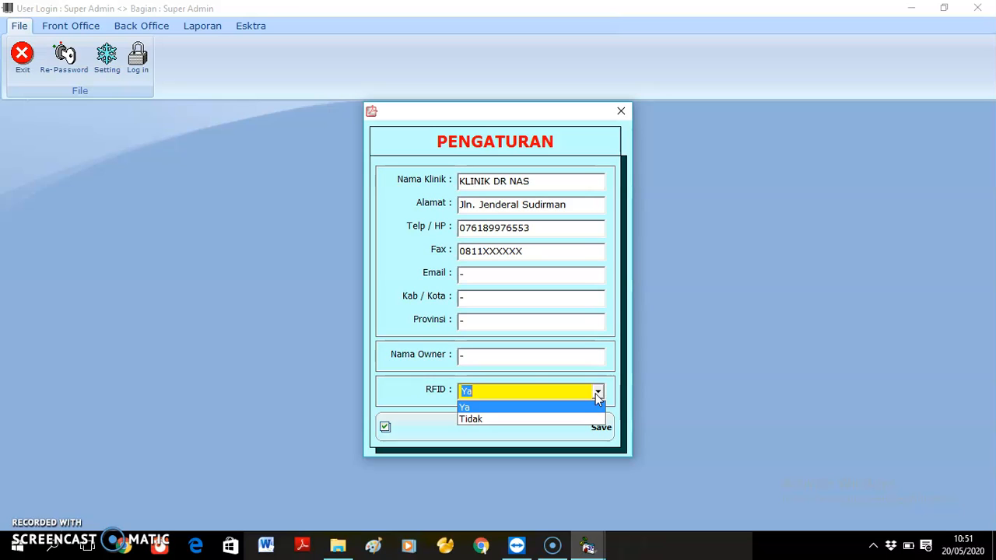
{"action": "left_click", "coordinate": [540, 408]}
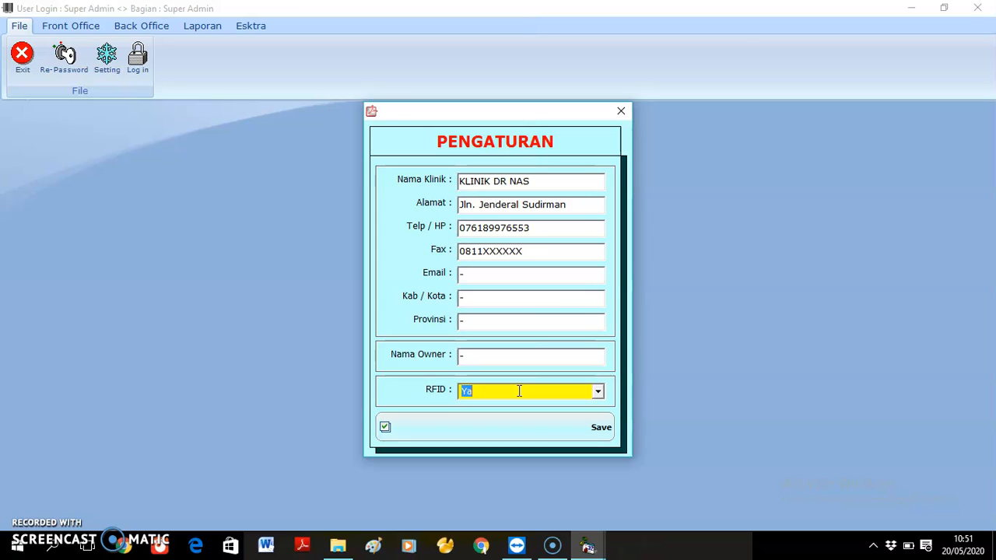
{"action": "left_click", "coordinate": [621, 111]}
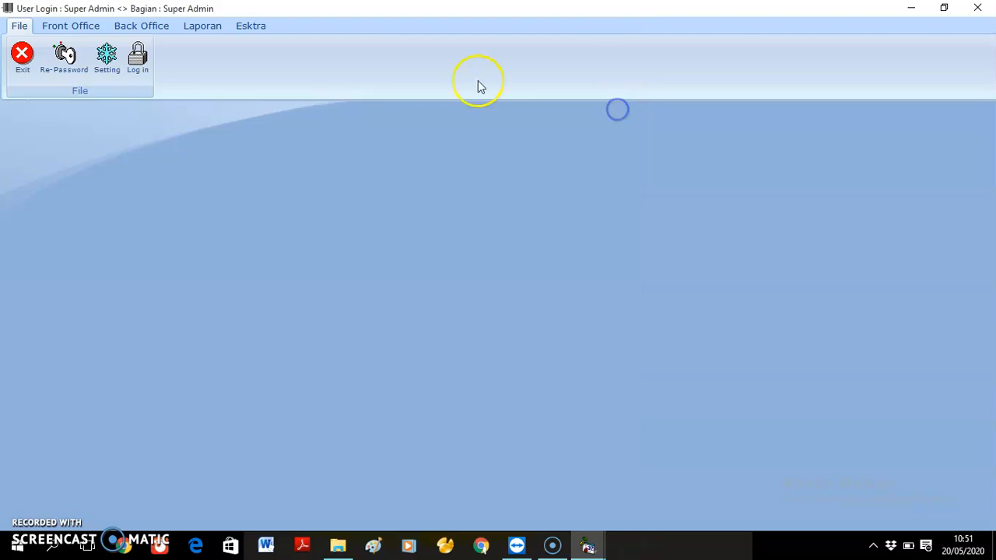
Open the patient data list and inspect the contact number and RFID ID fields of a new patient form.
{"action": "left_click", "coordinate": [68, 27]}
{"action": "left_click", "coordinate": [33, 54]}
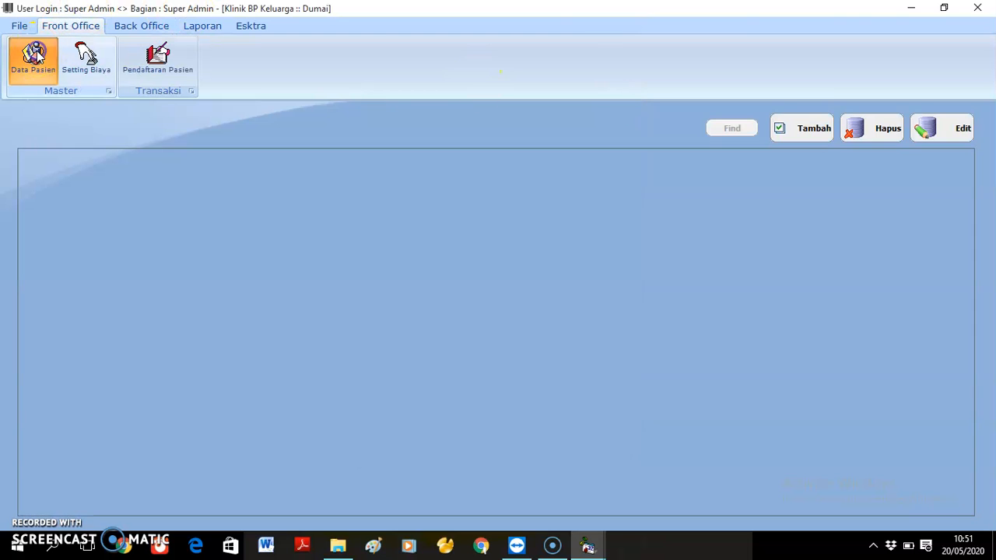
{"action": "left_click", "coordinate": [810, 129]}
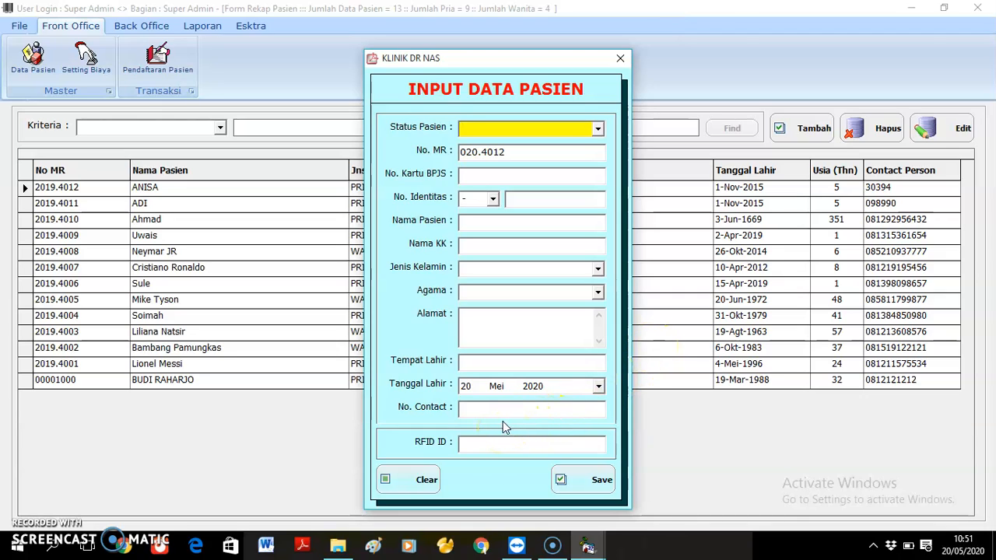
{"action": "left_click", "coordinate": [503, 409]}
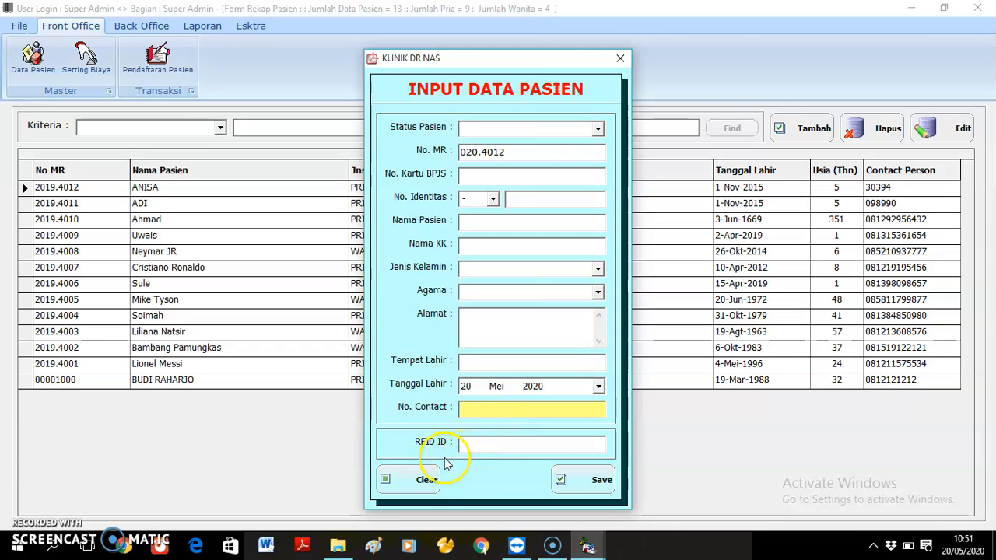
{"action": "left_click", "coordinate": [619, 58]}
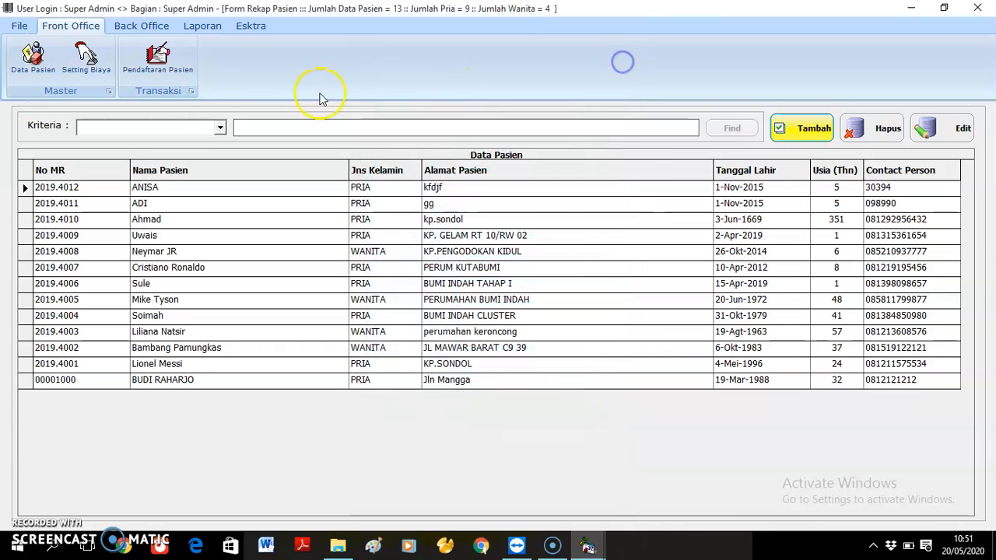
Check the RFID option in the clinic settings again and close the form without saving.
{"action": "left_click", "coordinate": [20, 28]}
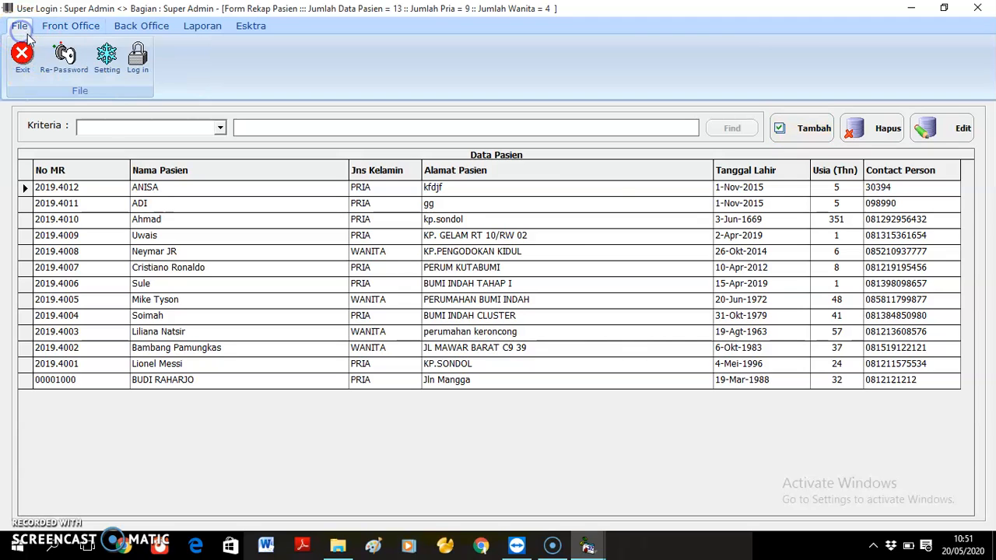
{"action": "left_click", "coordinate": [107, 56]}
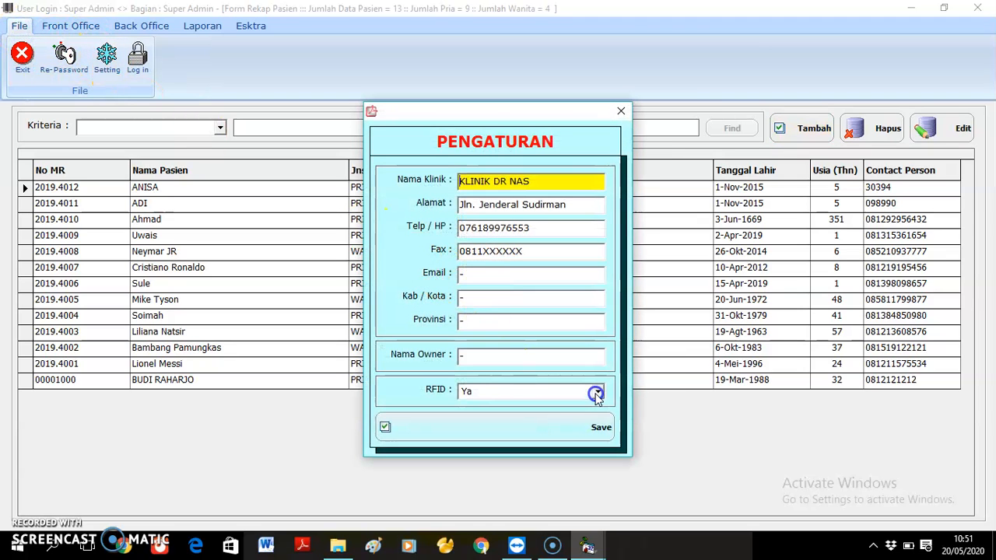
{"action": "left_click", "coordinate": [621, 111]}
Enter 0 as the contact number in a new patient form, move on to the RFID ID field and discard the form.
{"action": "left_click", "coordinate": [808, 128]}
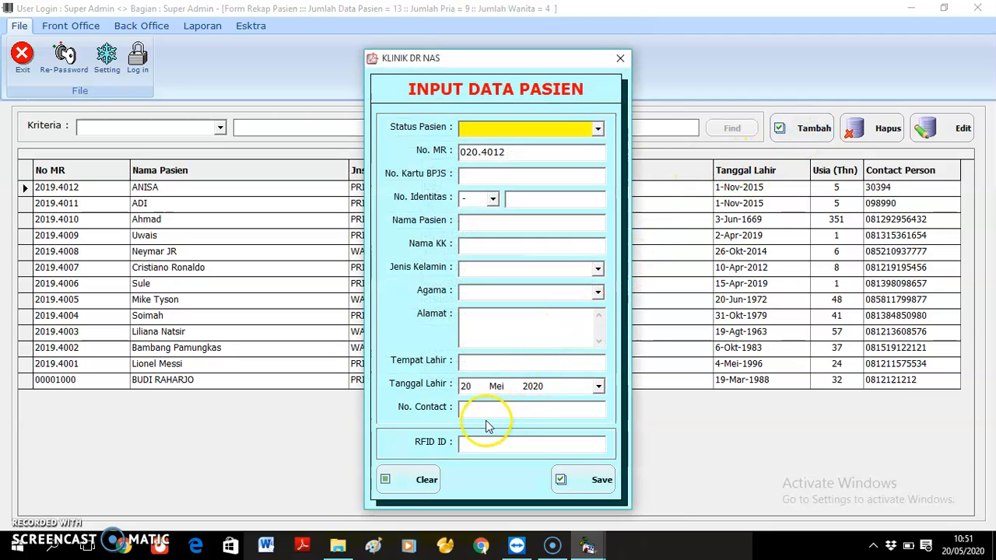
{"action": "left_click", "coordinate": [485, 408]}
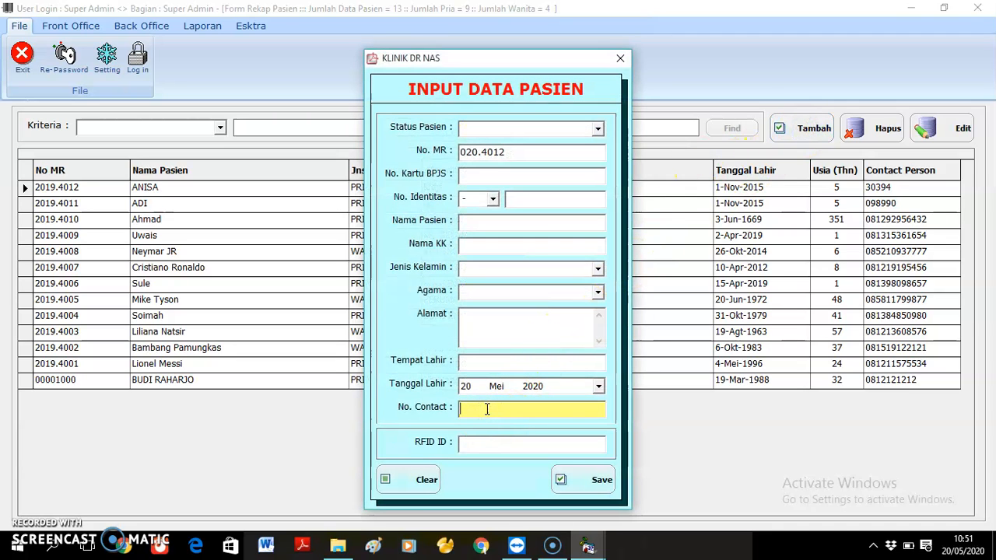
{"action": "type", "text": "0"}
{"action": "key", "text": "Return"}
{"action": "left_click", "coordinate": [461, 444]}
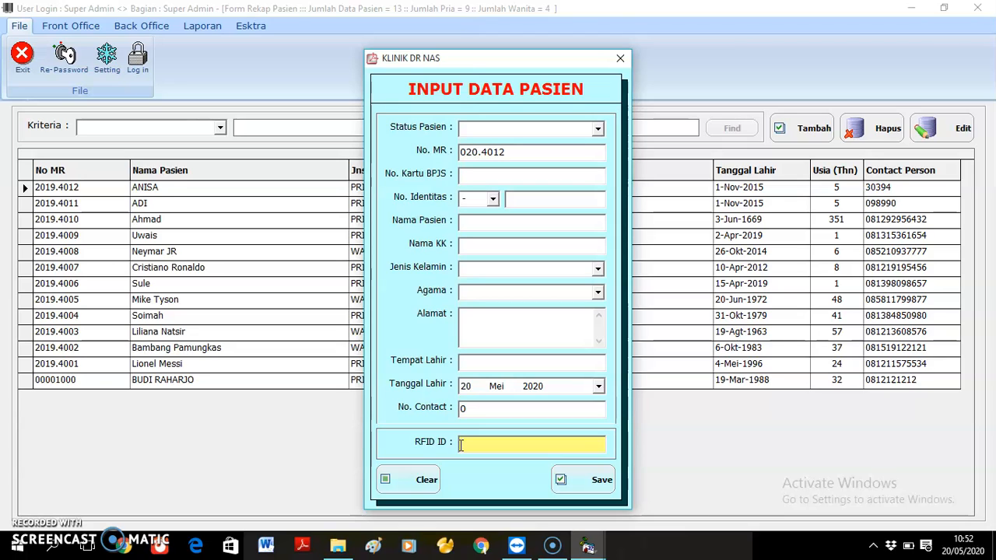
{"action": "left_click", "coordinate": [620, 58]}
Set the RFID option to Tidak in the clinic settings and save the settings.
{"action": "left_click", "coordinate": [106, 54]}
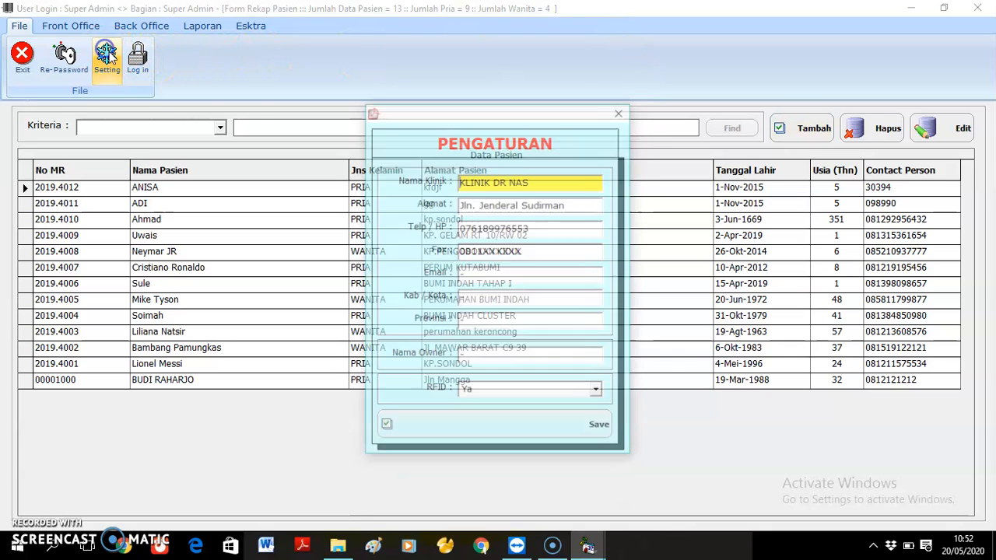
{"action": "left_click", "coordinate": [598, 391]}
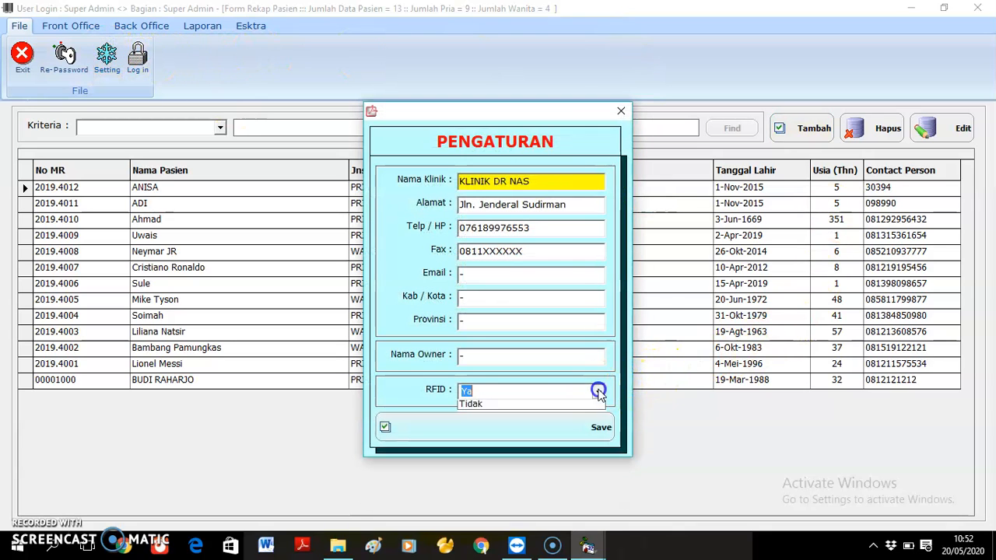
{"action": "left_click", "coordinate": [545, 418]}
{"action": "left_click", "coordinate": [538, 422]}
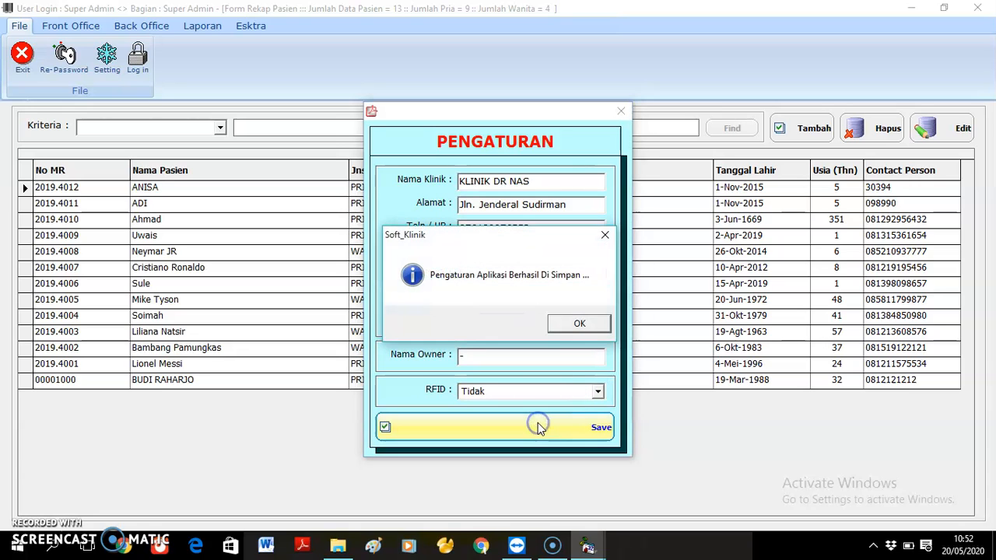
{"action": "left_click", "coordinate": [576, 327]}
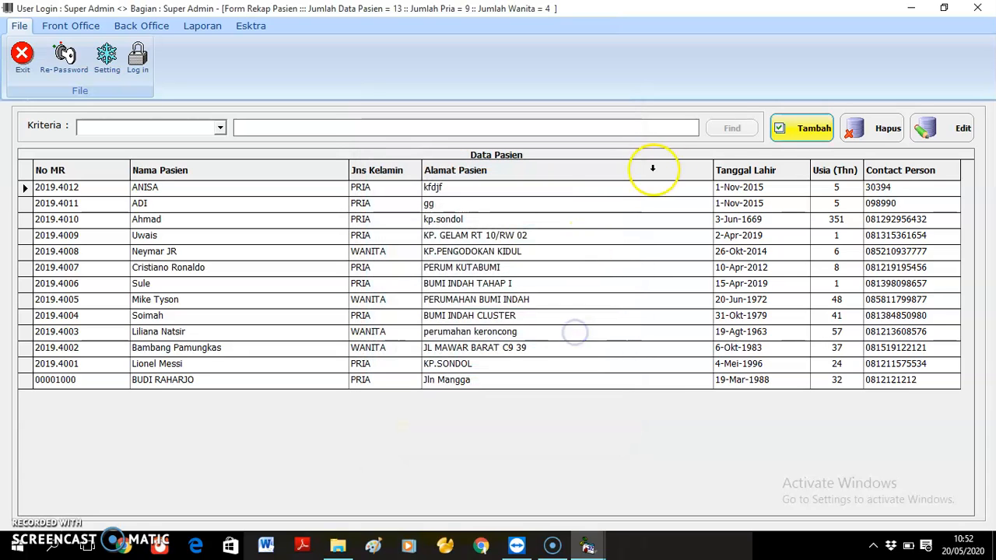
Test a new patient form by entering 0 as the contact number and advancing past it, and discard the form without saving.
{"action": "left_click", "coordinate": [812, 130]}
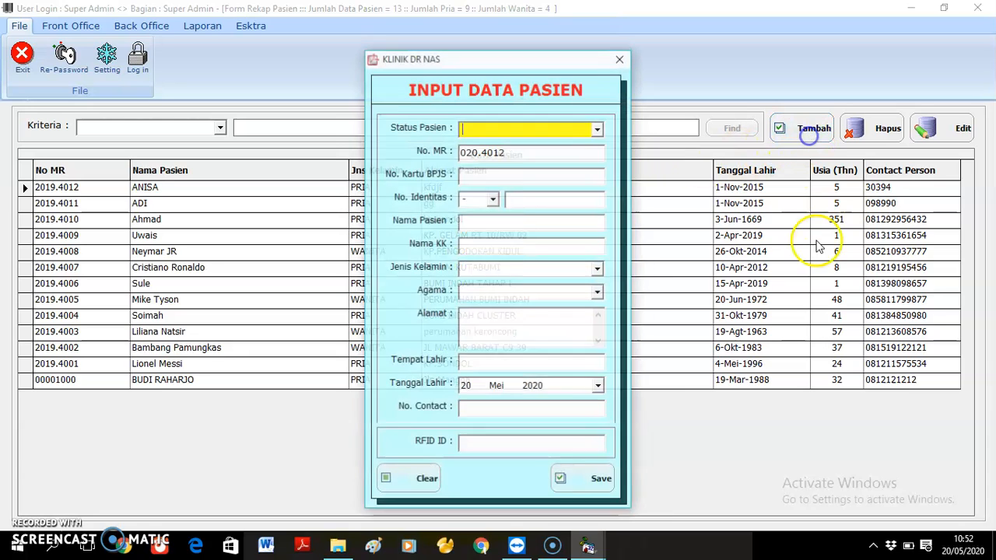
{"action": "left_click", "coordinate": [536, 407]}
{"action": "type", "text": "0"}
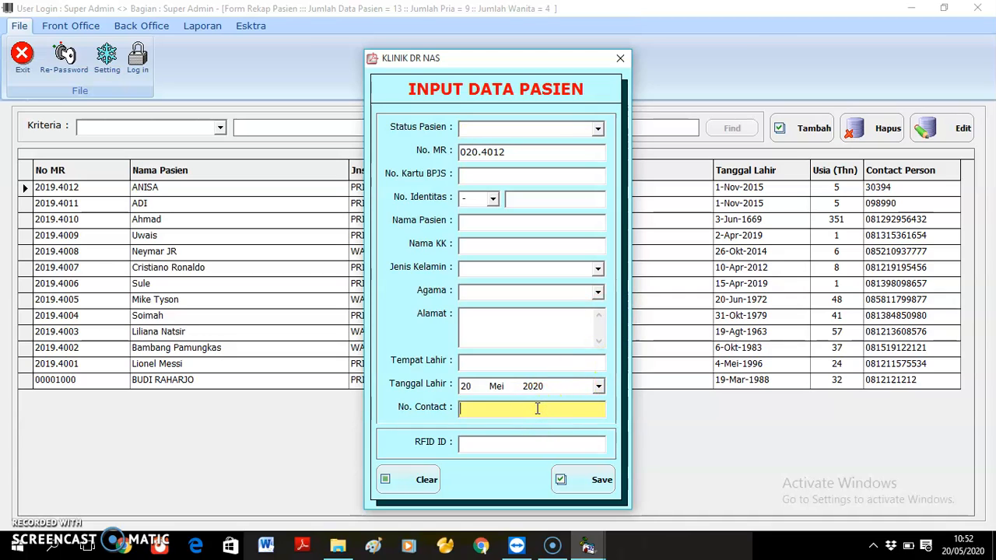
{"action": "key", "text": "Return"}
{"action": "left_click", "coordinate": [589, 480]}
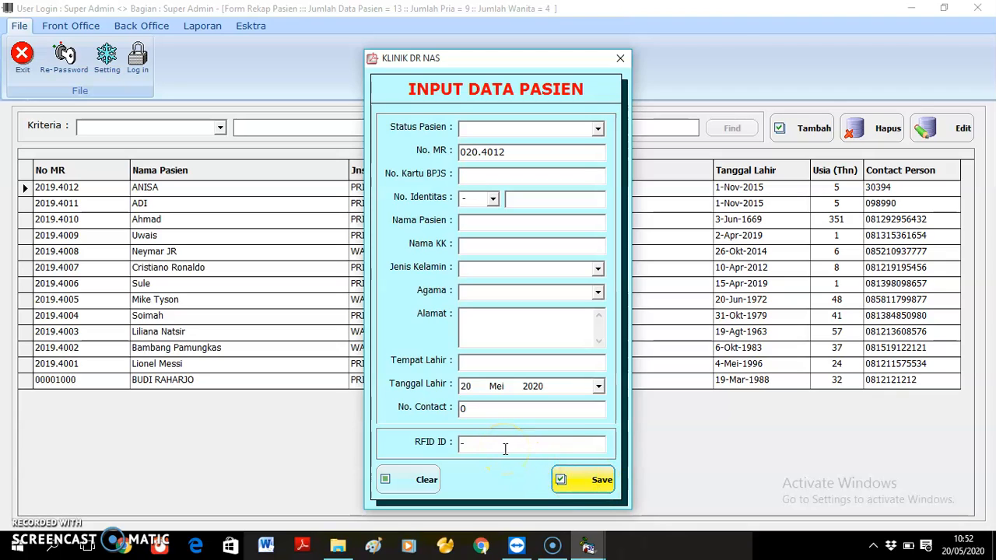
{"action": "left_click", "coordinate": [621, 58]}
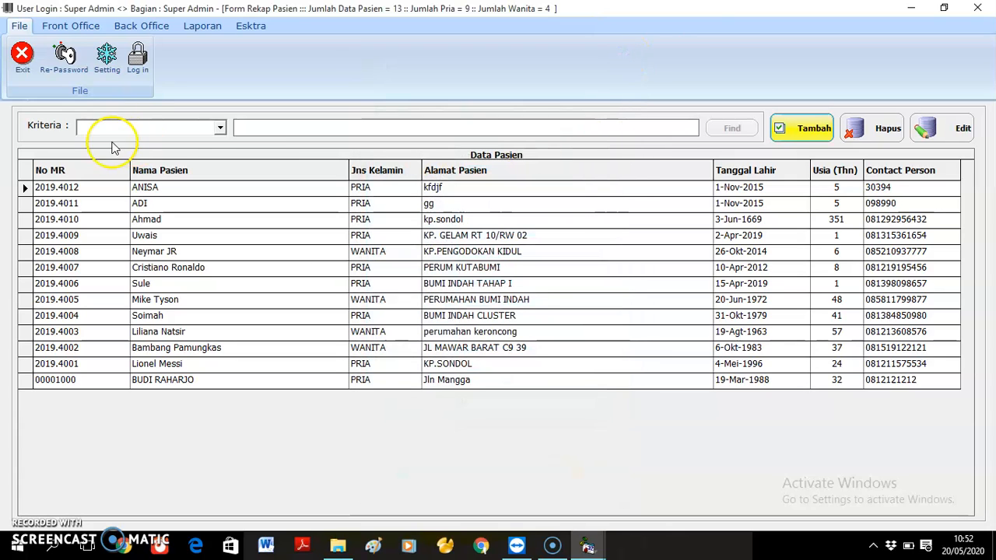
Open the login form.
{"action": "left_click", "coordinate": [134, 70]}
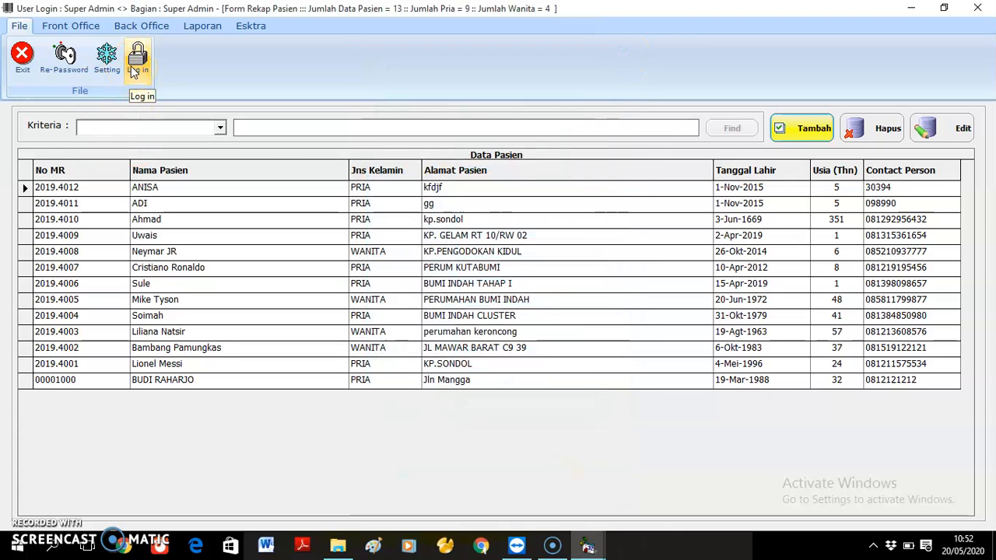